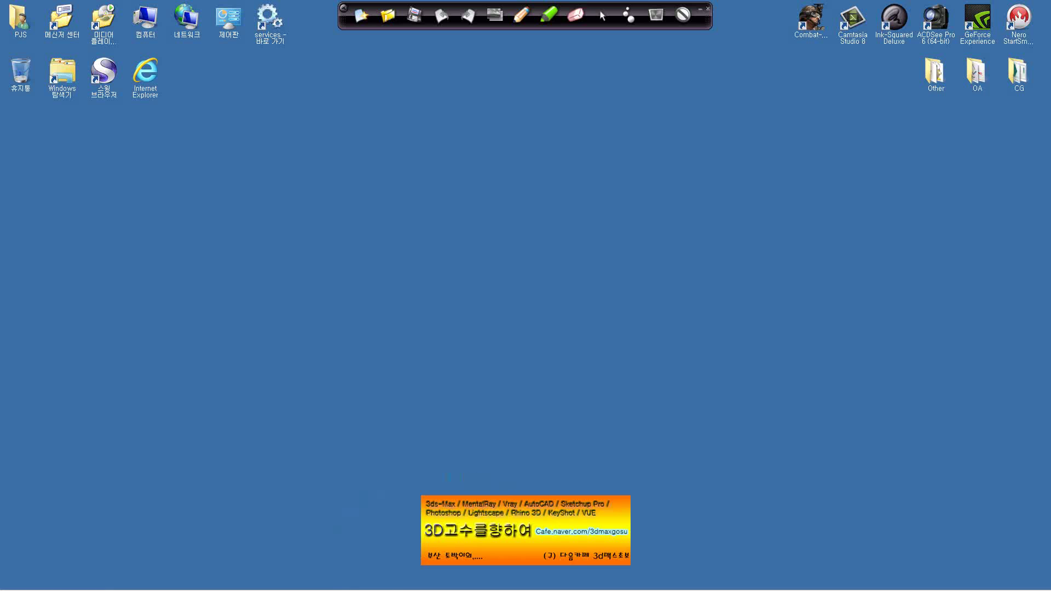
- Render the teapot scene in V-Ray, move the frame buffer aside and close its Color Correction panel
click(333, 565)
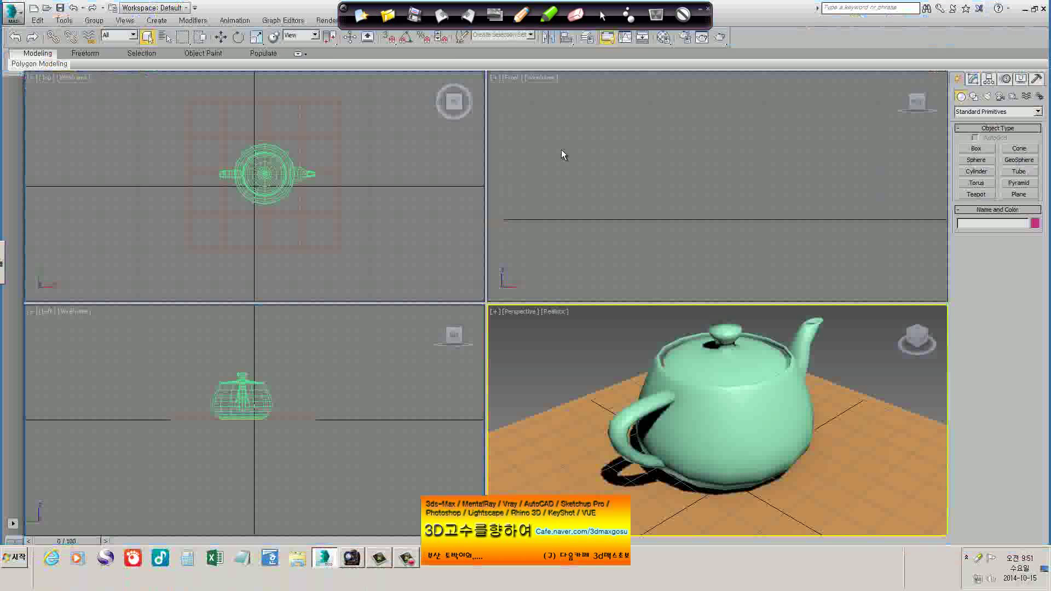
click(717, 37)
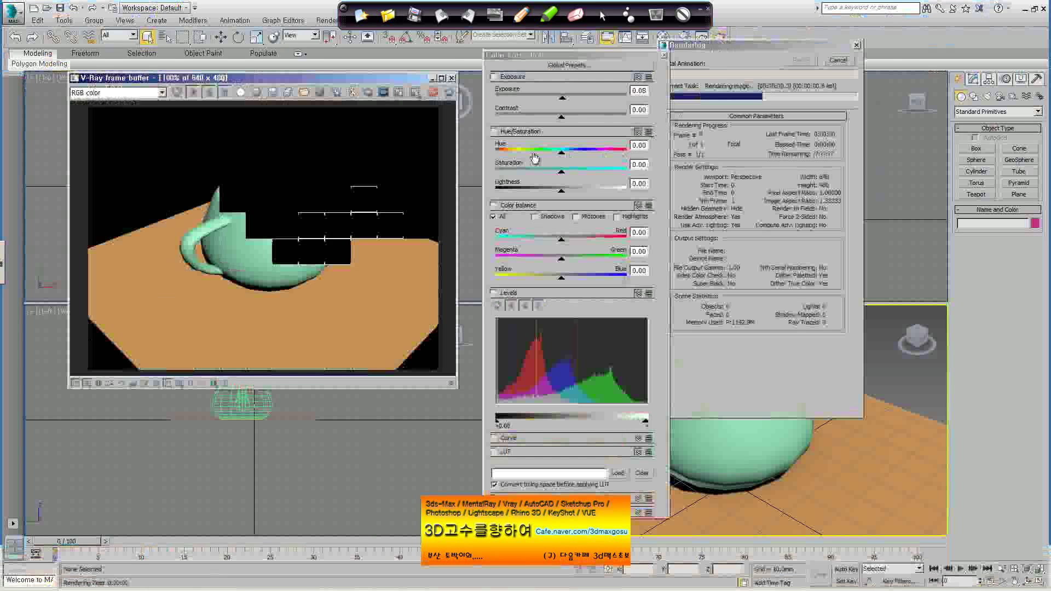
mouse_move(373, 91)
mouse_down()
mouse_move(613, 102)
mouse_move(527, 102)
mouse_up()
click(664, 55)
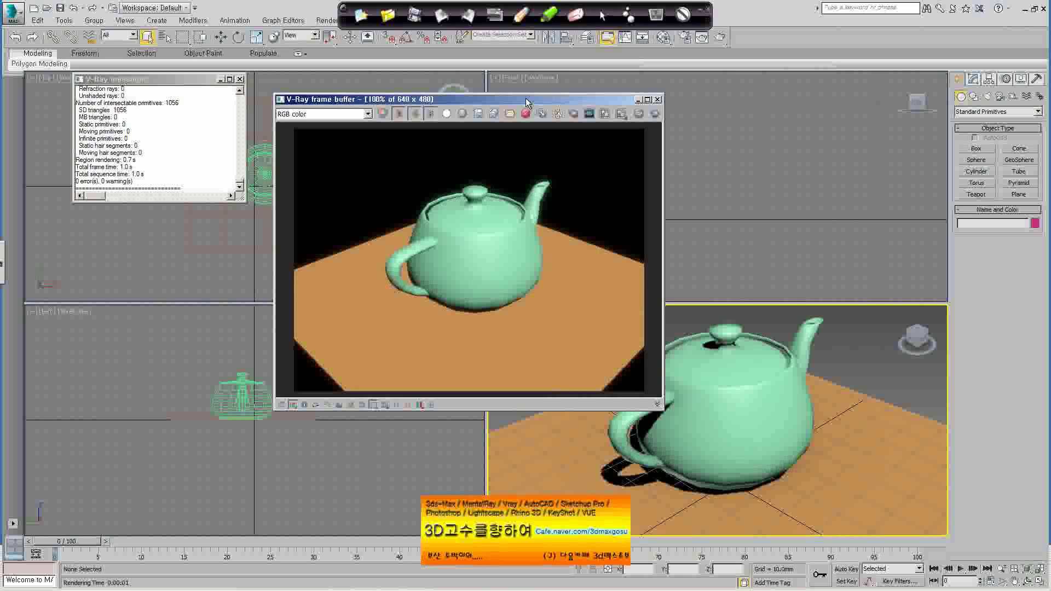
- Handwrite 'RGB' over the top-left of the render with the on-screen annotation pen
click(521, 17)
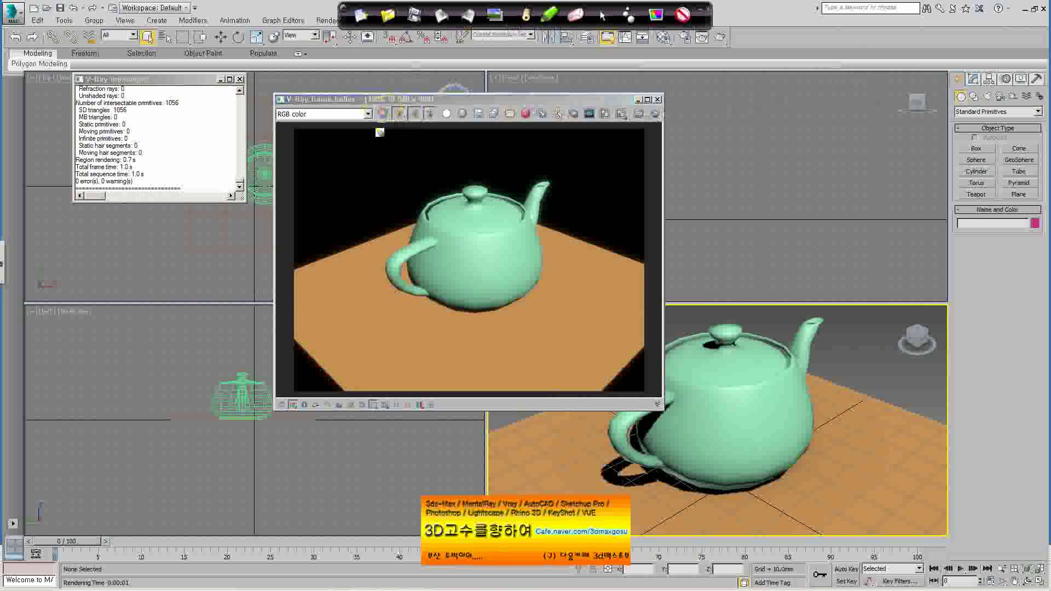
mouse_move(334, 141)
mouse_down()
mouse_move(329, 173)
mouse_move(375, 175)
mouse_move(395, 133)
mouse_up()
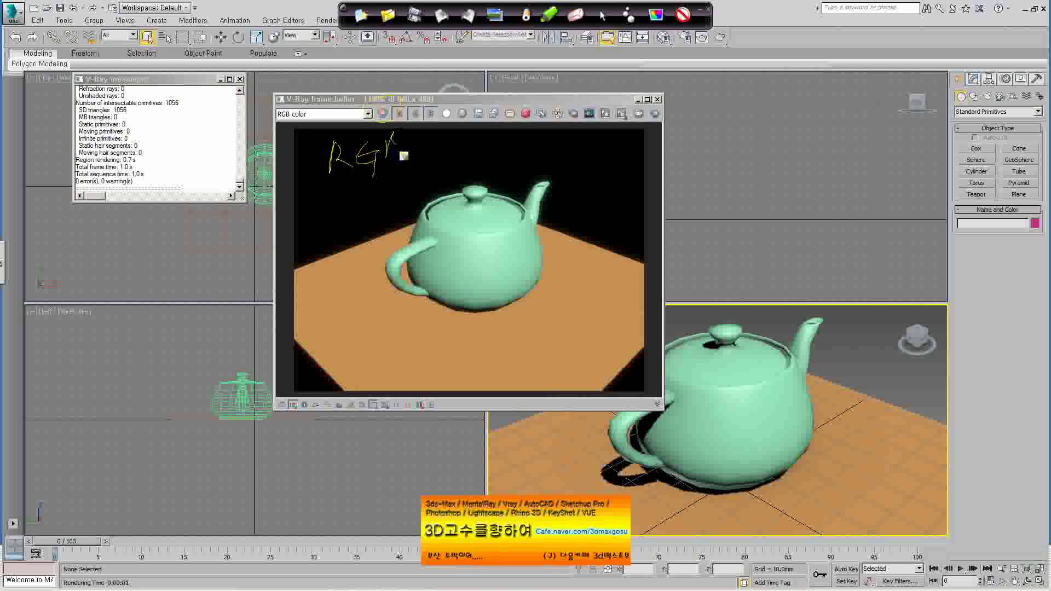
drag(387, 169, 399, 148)
click(602, 15)
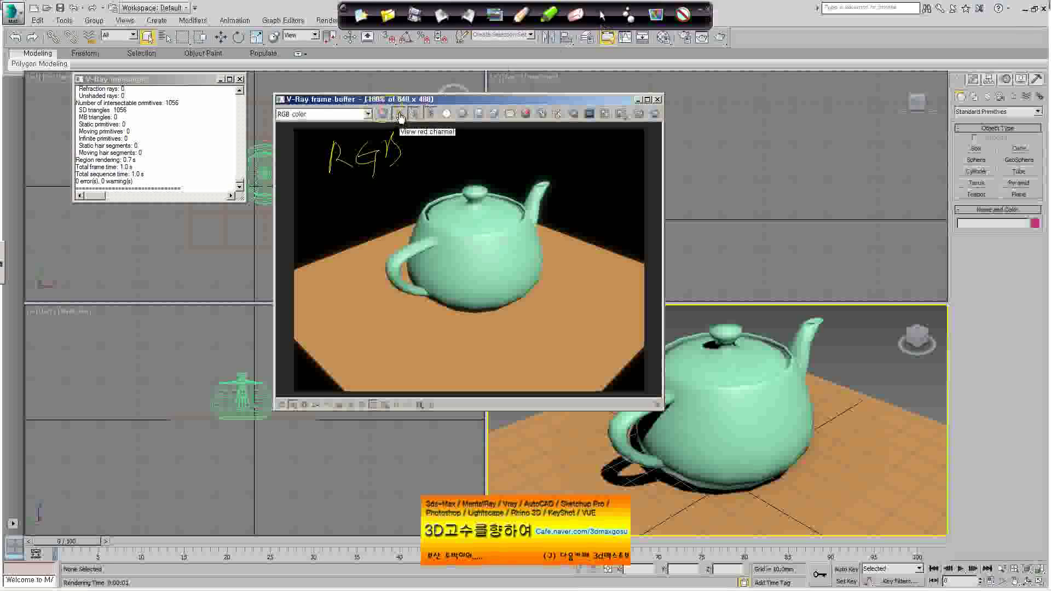
- View the render by red, green and blue channels, alpha and monochrome, then return to full colour
click(400, 115)
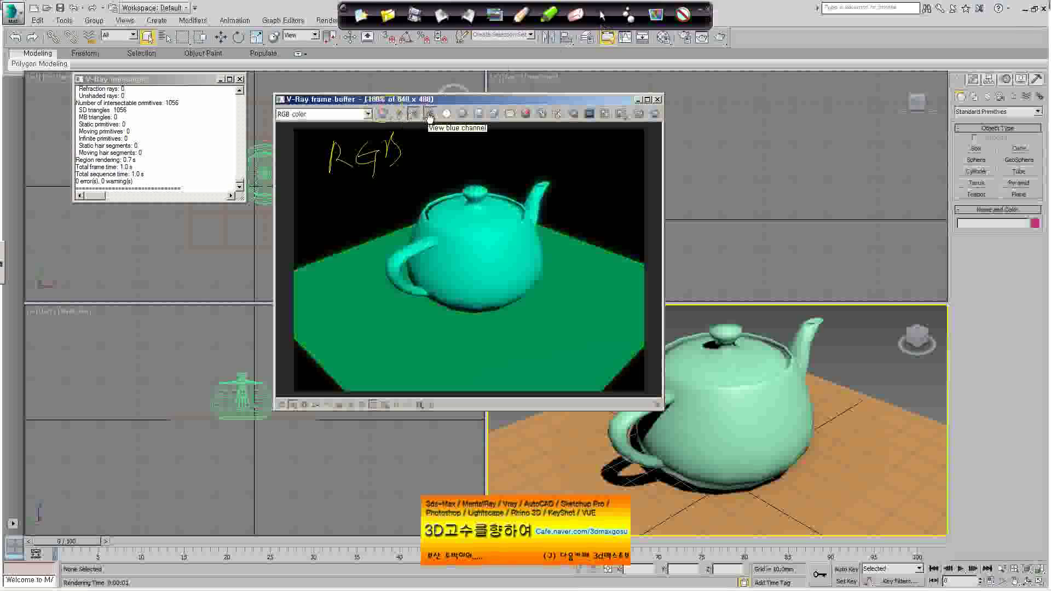
click(401, 115)
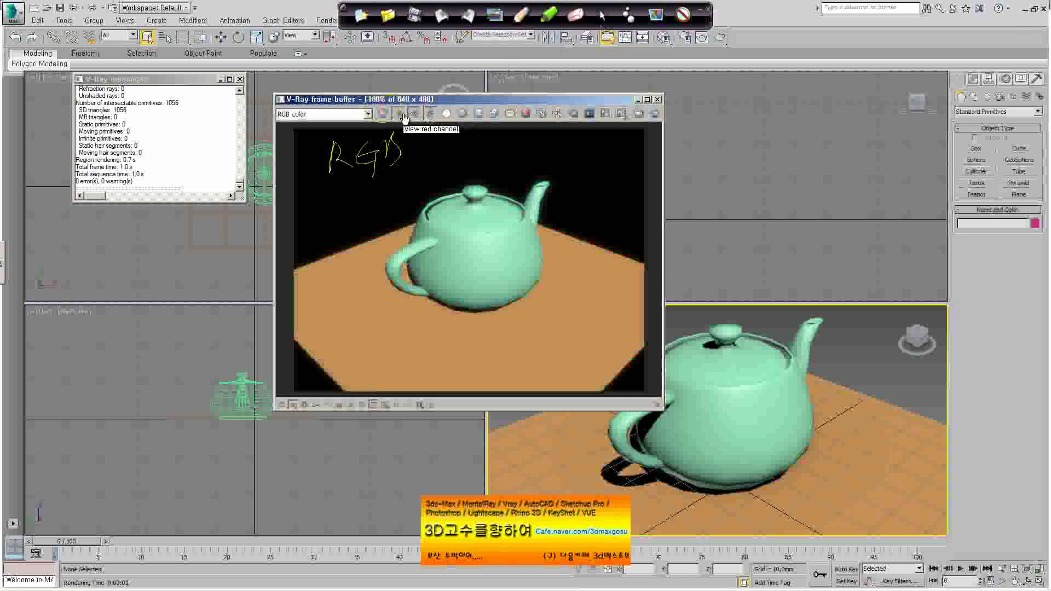
click(416, 115)
click(432, 115)
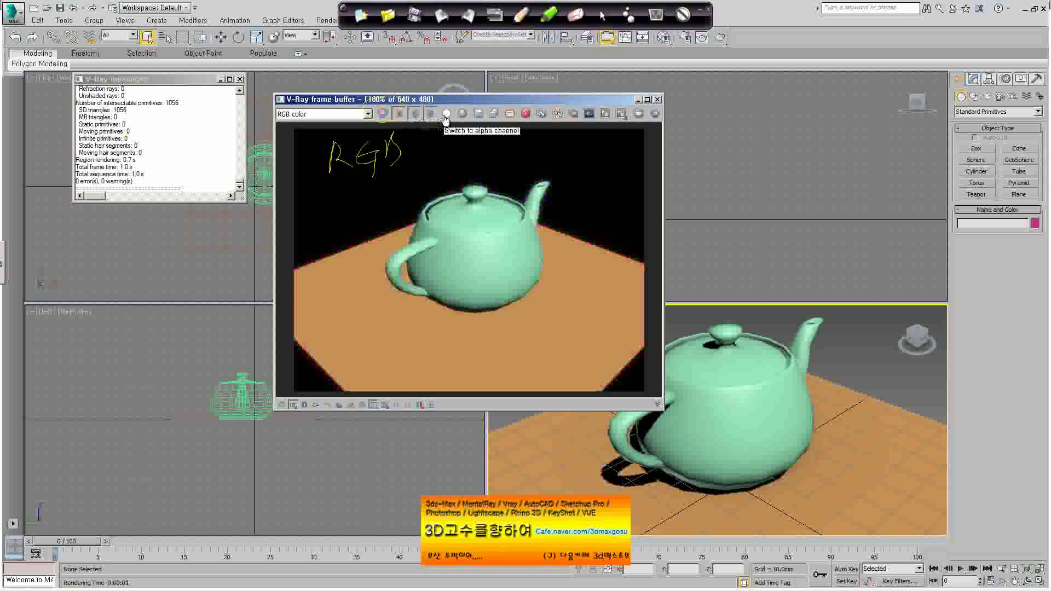
click(445, 115)
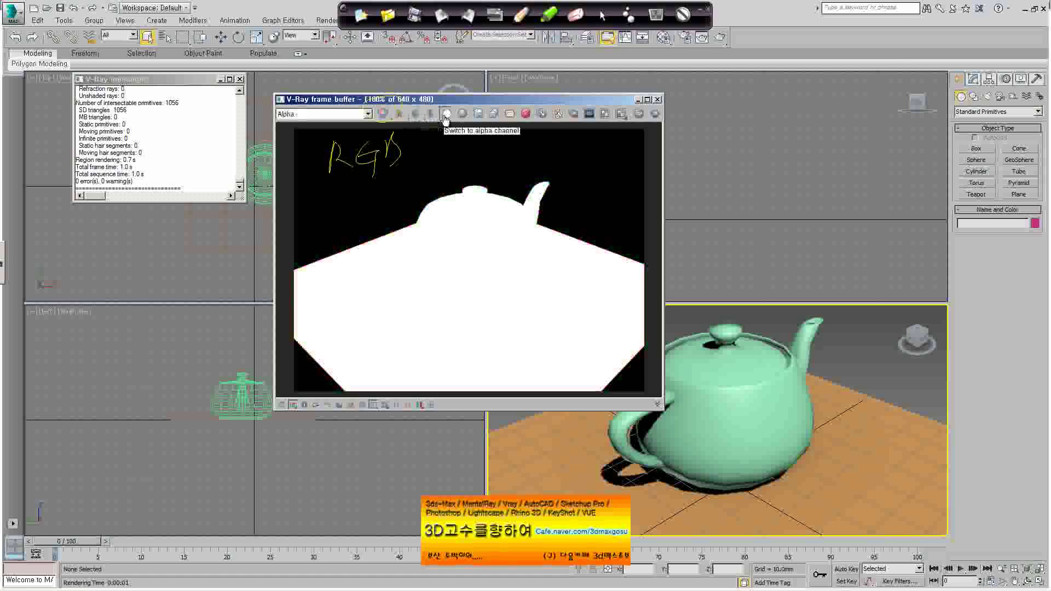
click(446, 114)
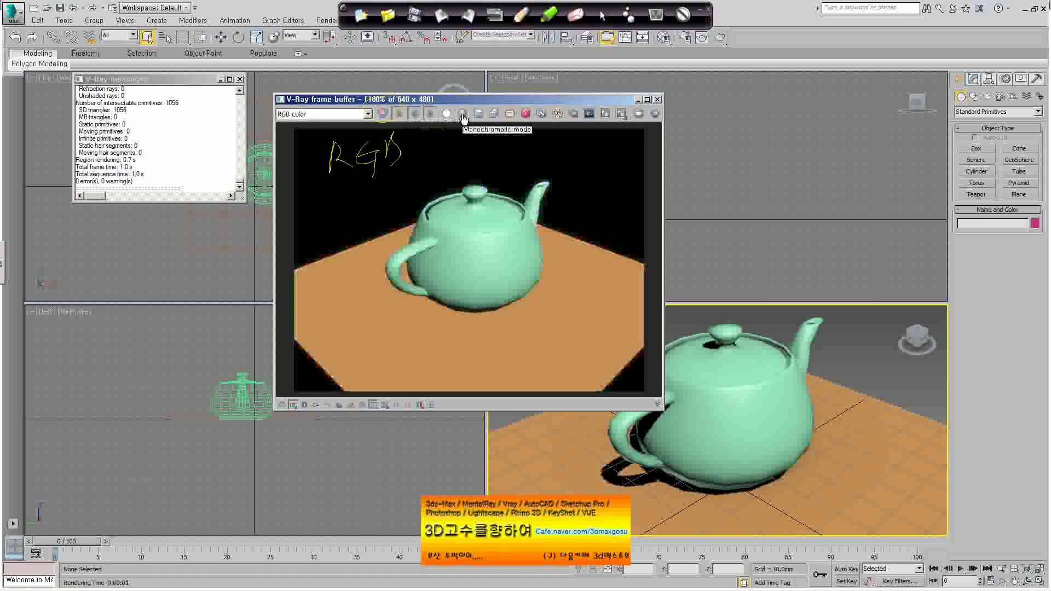
click(462, 114)
click(462, 115)
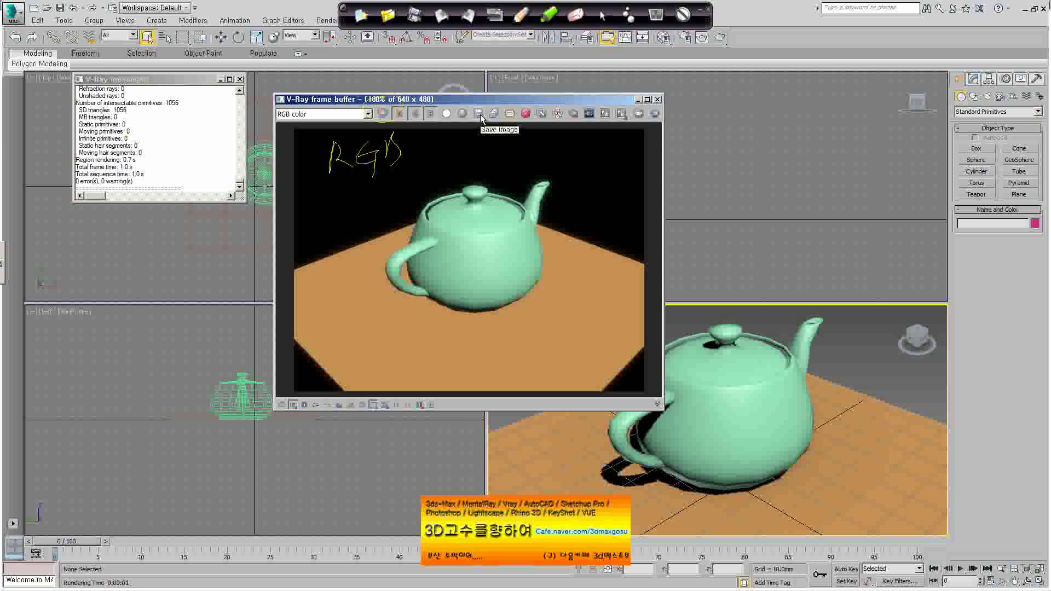
click(480, 115)
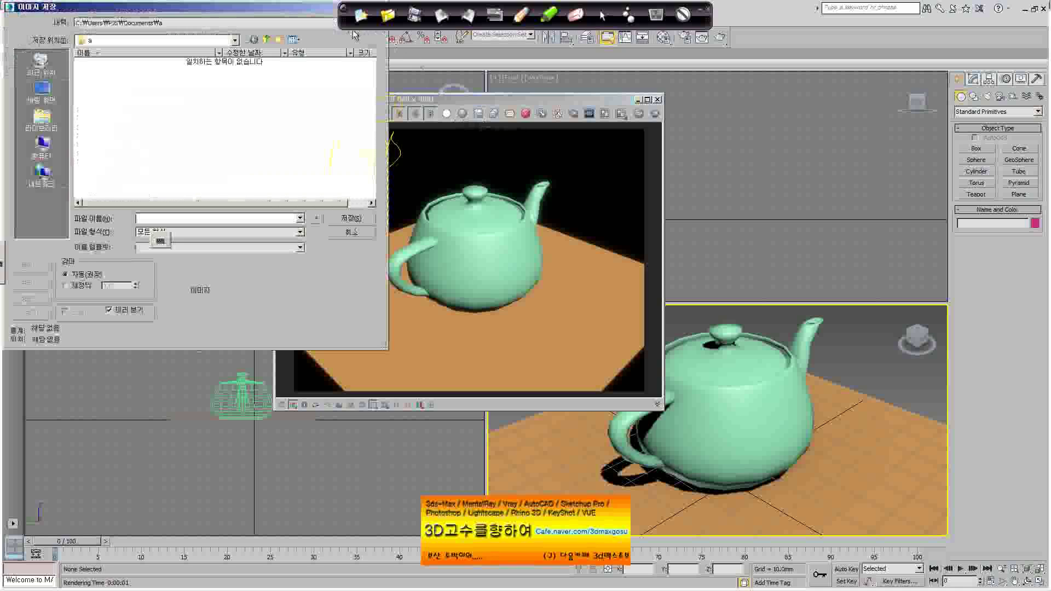
drag(327, 10, 365, 132)
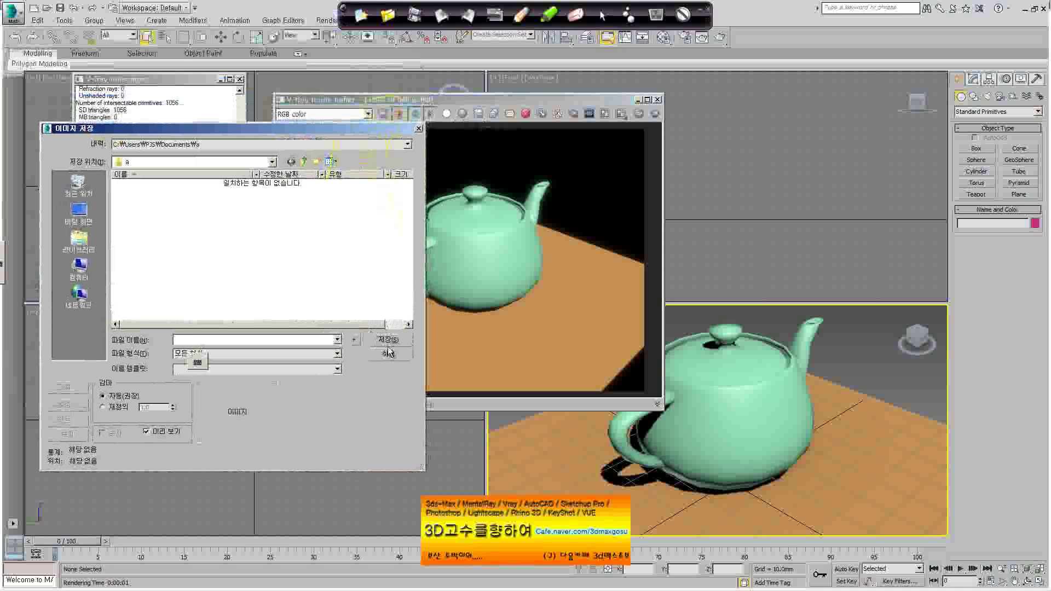
click(336, 353)
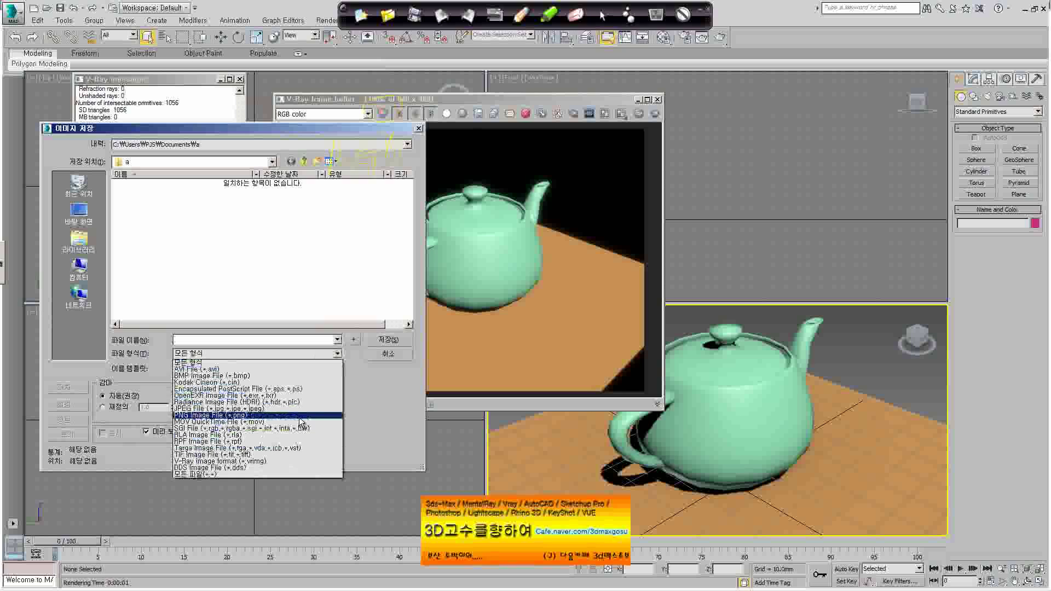
click(391, 355)
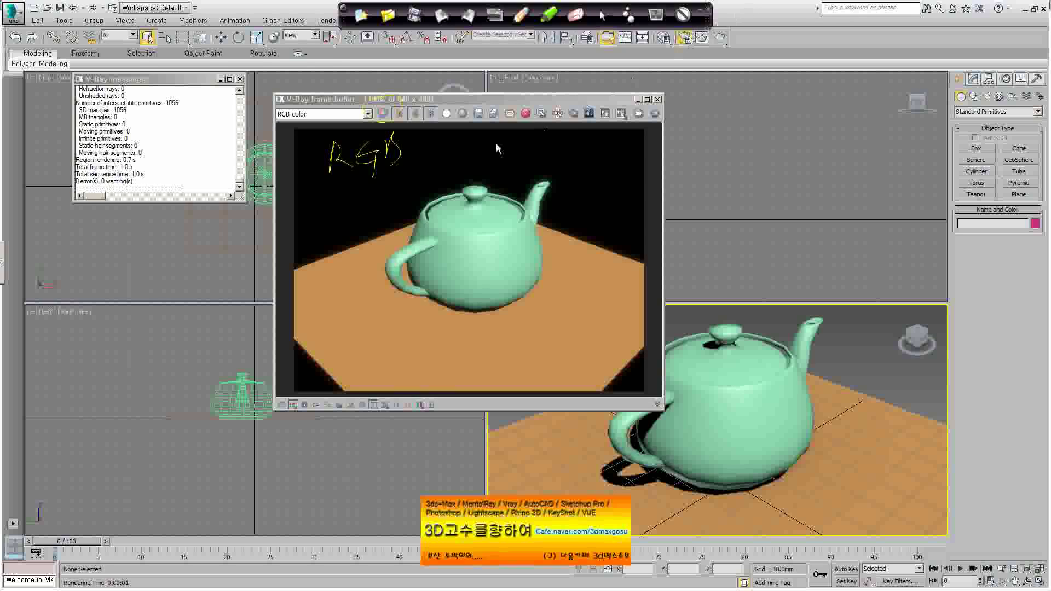
key(F10)
drag(257, 64, 188, 66)
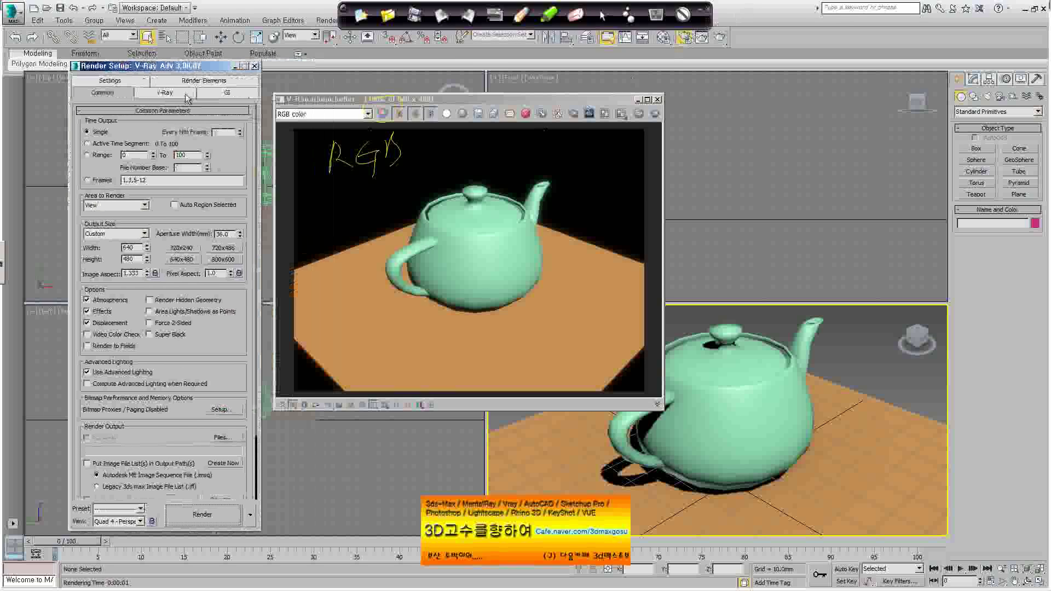
click(202, 82)
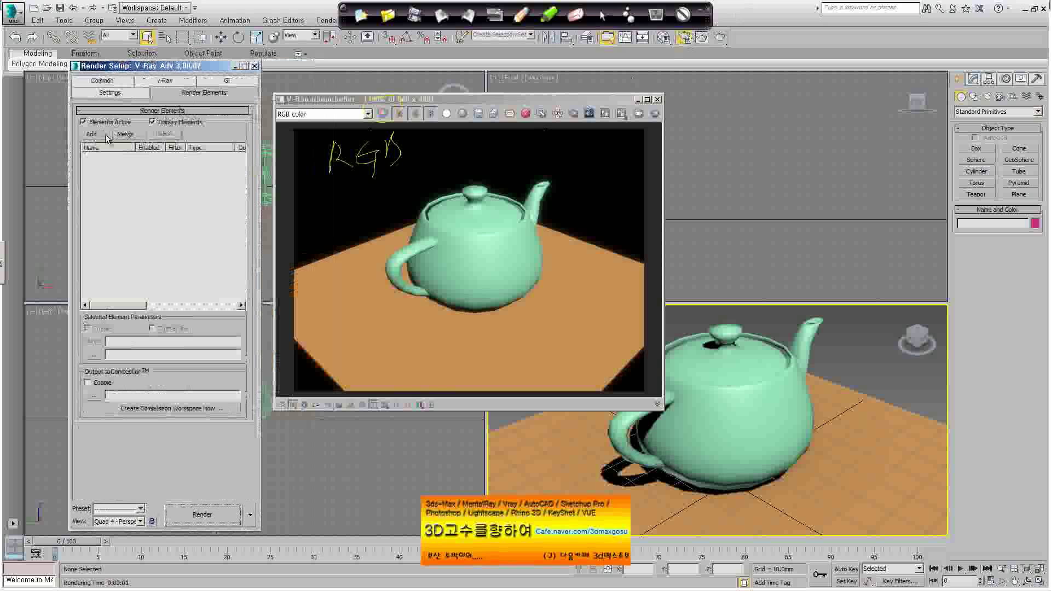
click(254, 65)
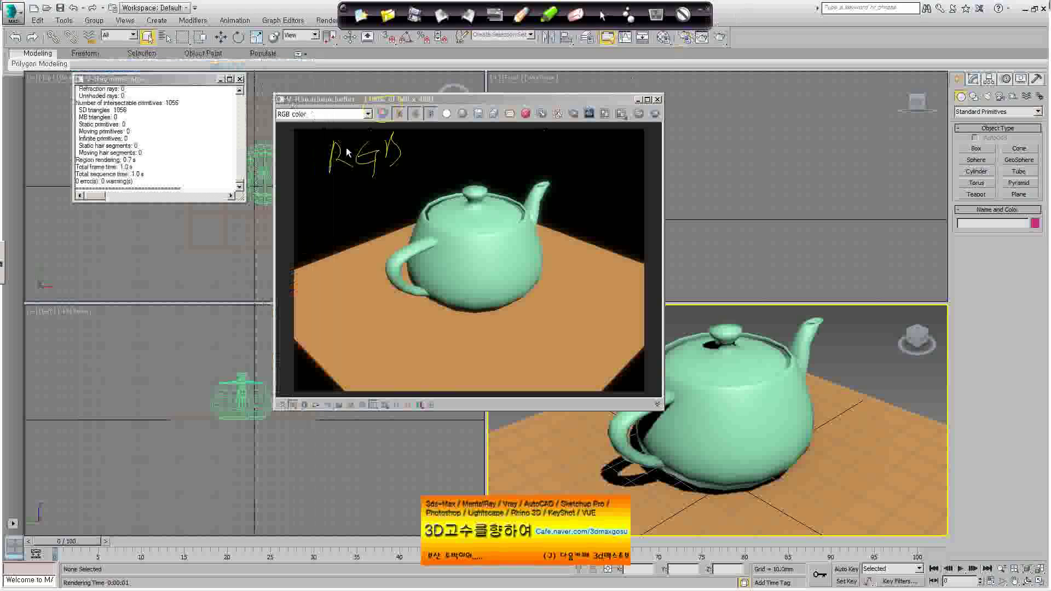
click(442, 172)
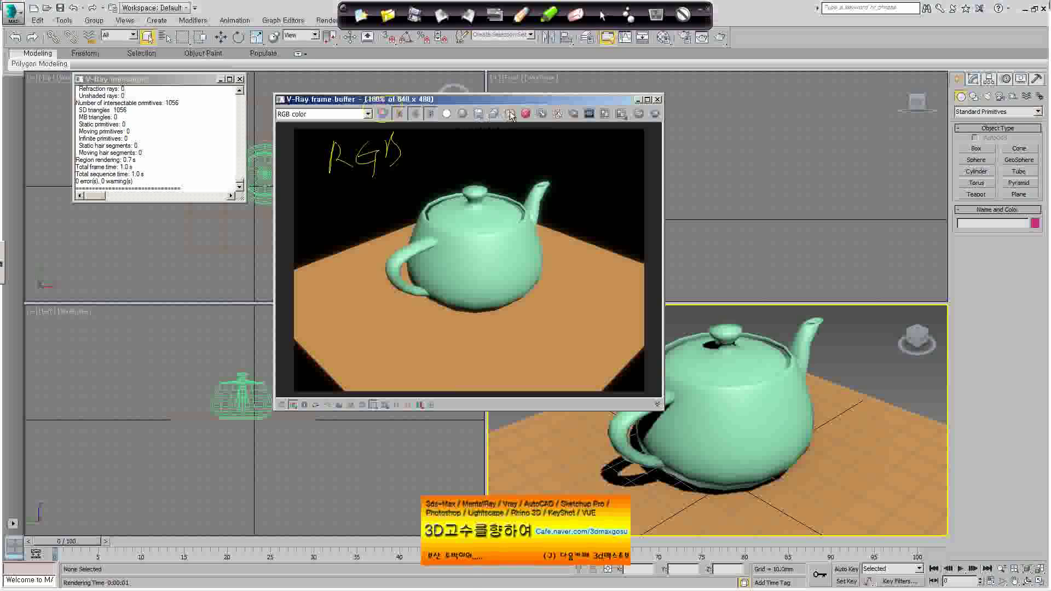
- Browse the frame buffer's load-image dialog and its file type list, then cancel without loading
click(509, 113)
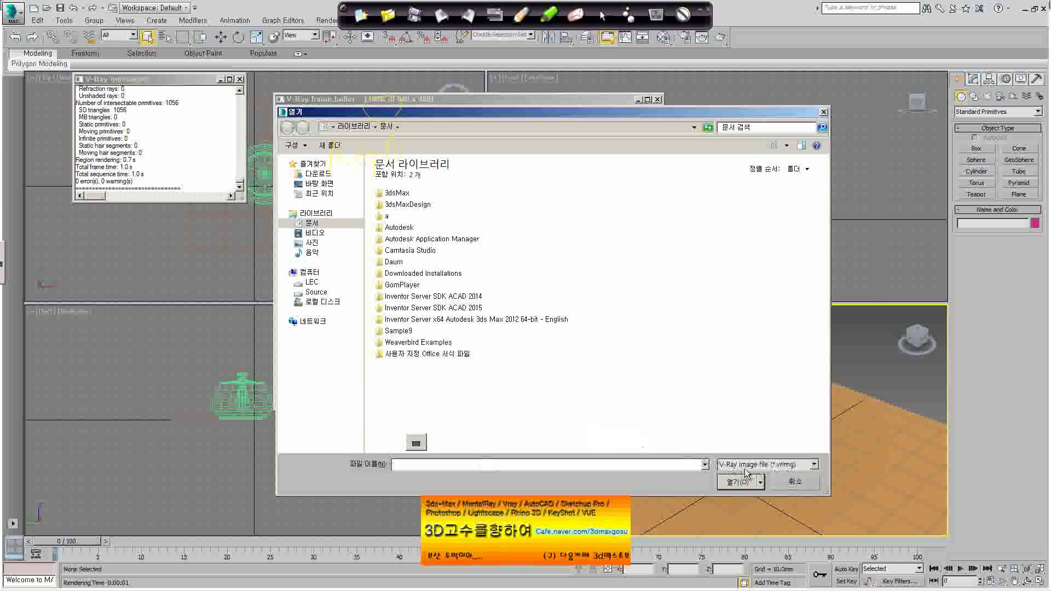
click(801, 467)
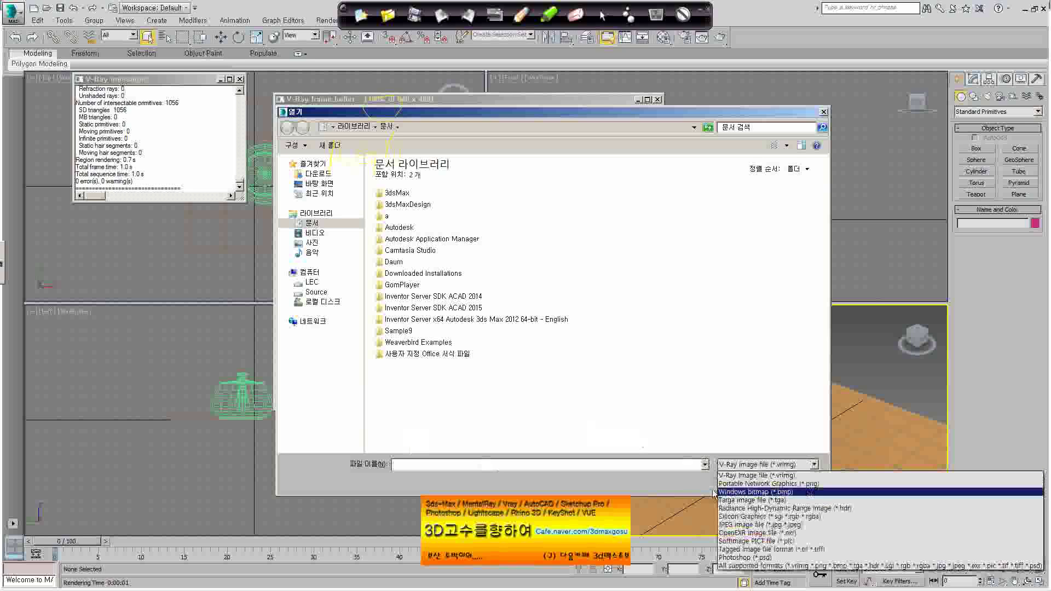
click(694, 488)
click(793, 481)
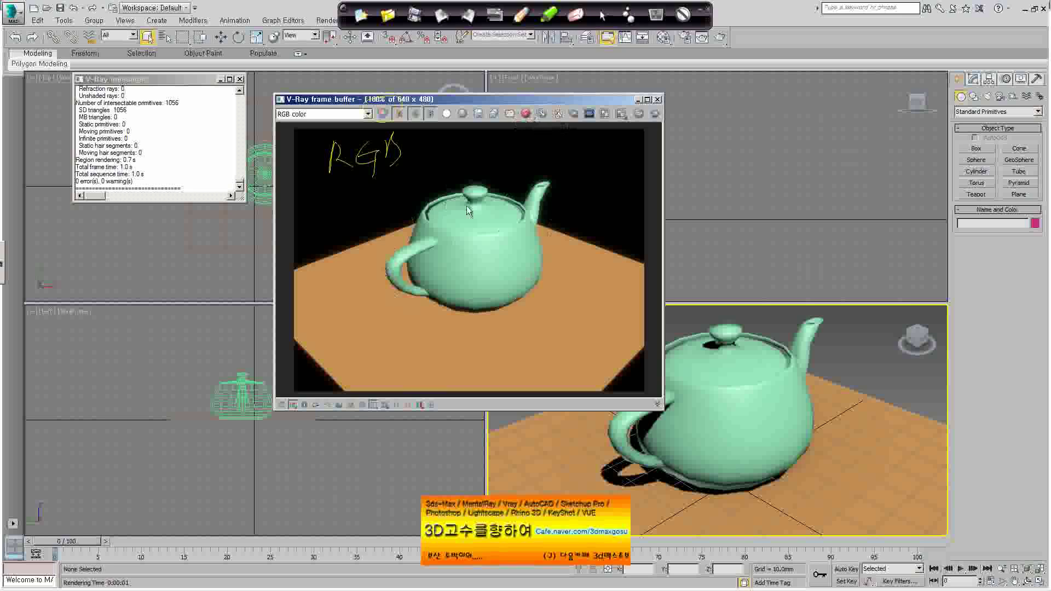
- Clear all channel data from the frame buffer and render the teapot scene afresh
click(525, 113)
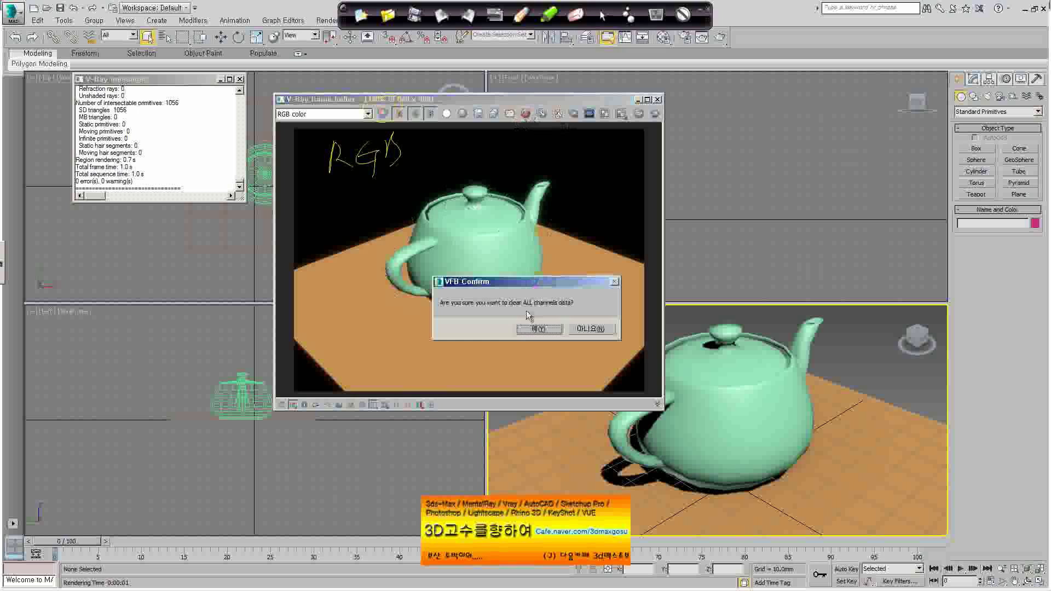
click(537, 329)
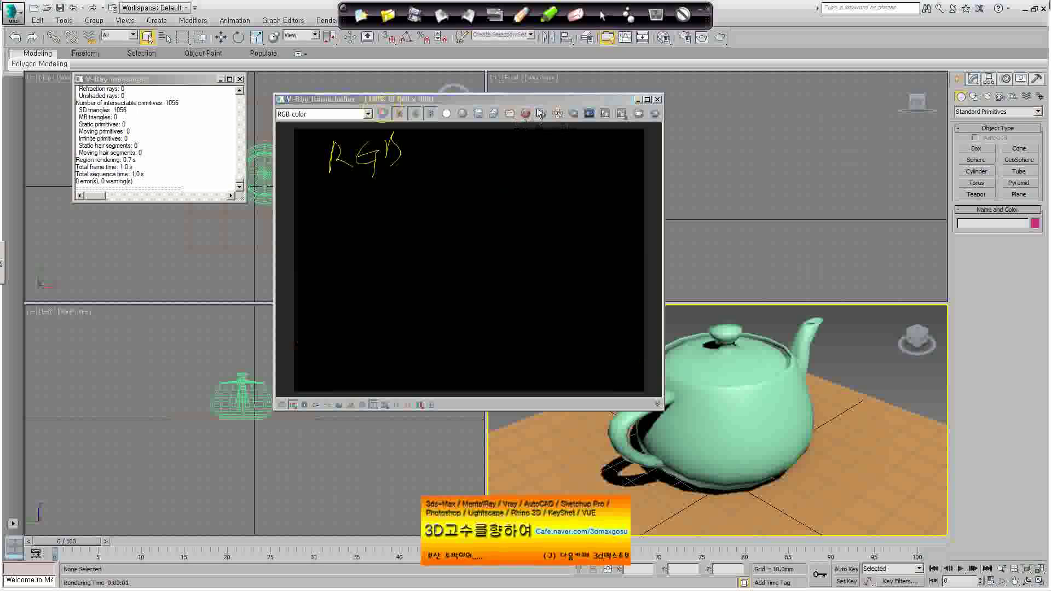
click(719, 38)
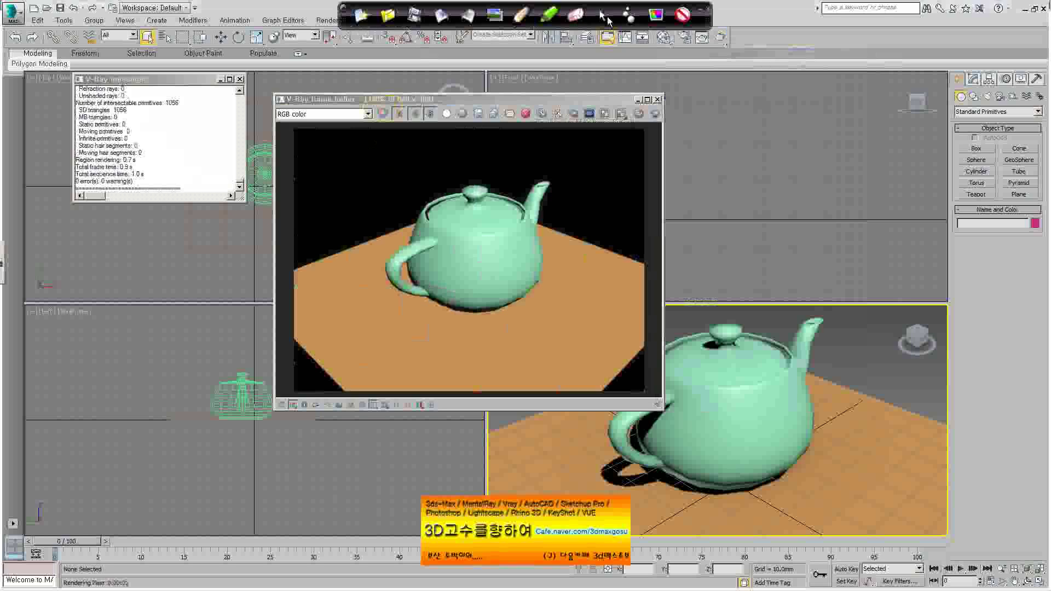
click(547, 116)
mouse_move(850, 158)
mouse_down()
mouse_move(758, 137)
mouse_move(814, 110)
mouse_up()
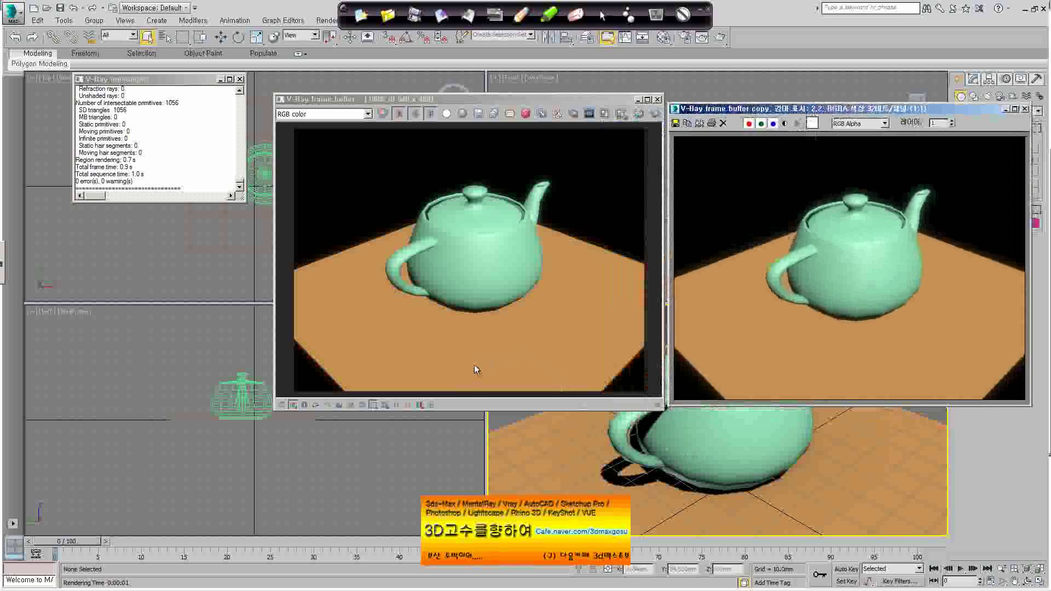
click(797, 114)
drag(797, 113, 769, 117)
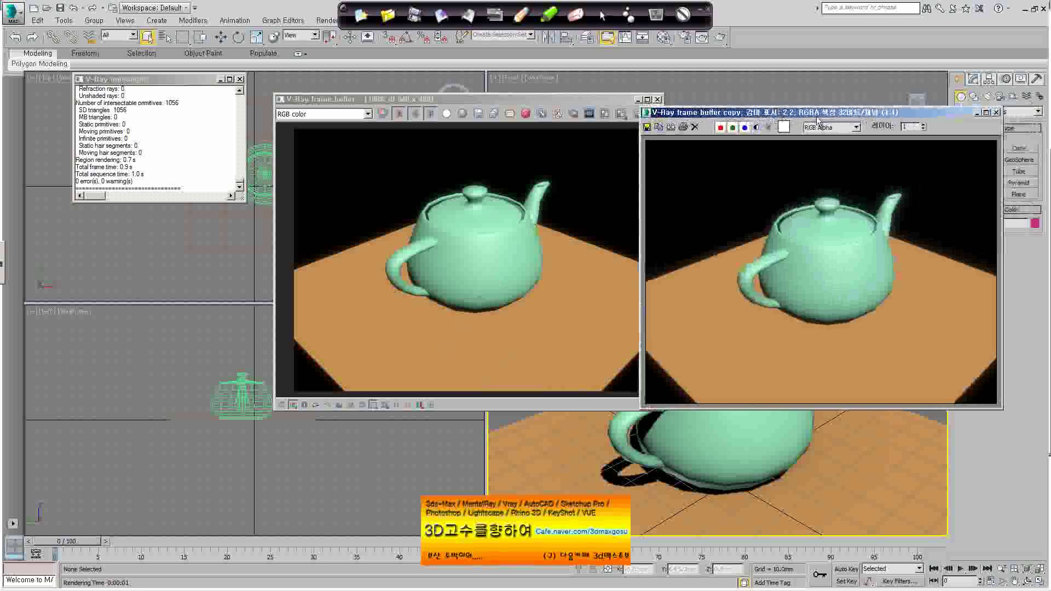
click(996, 112)
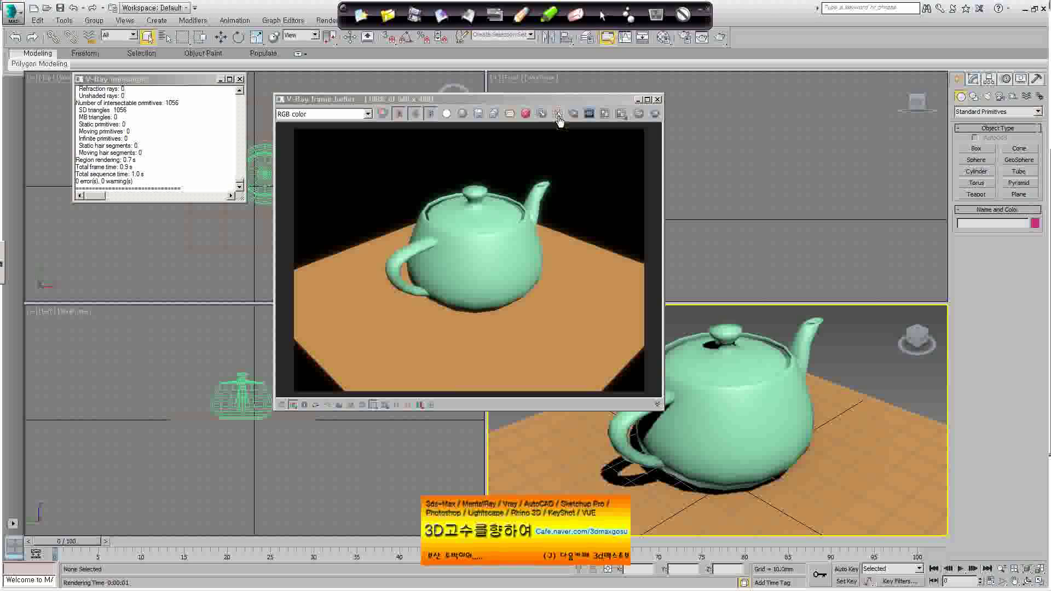
- Turn on Track mouse while rendering and render the teapot scene
click(558, 116)
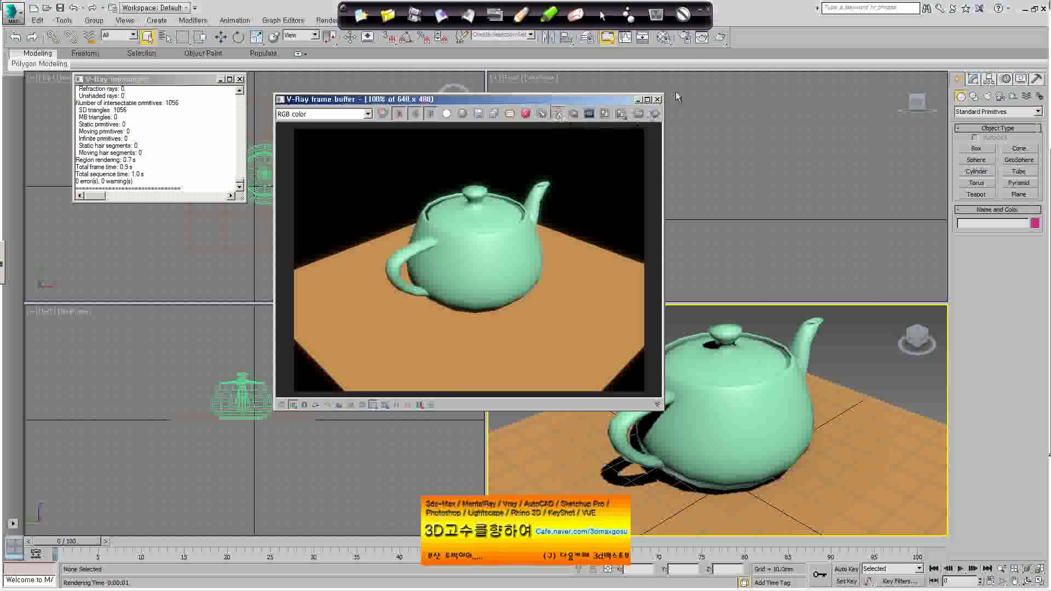
click(720, 37)
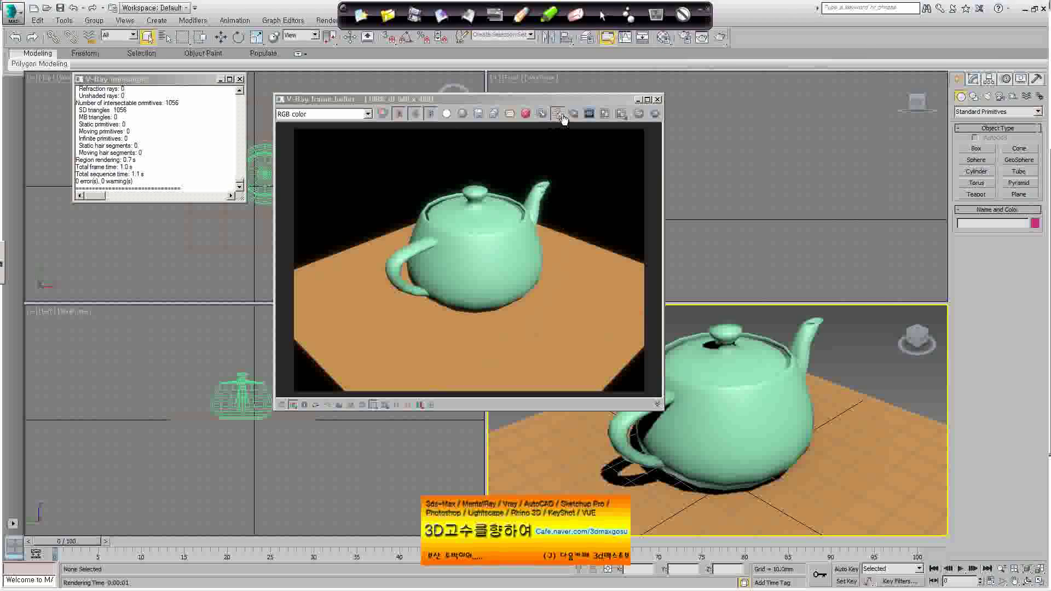
click(562, 118)
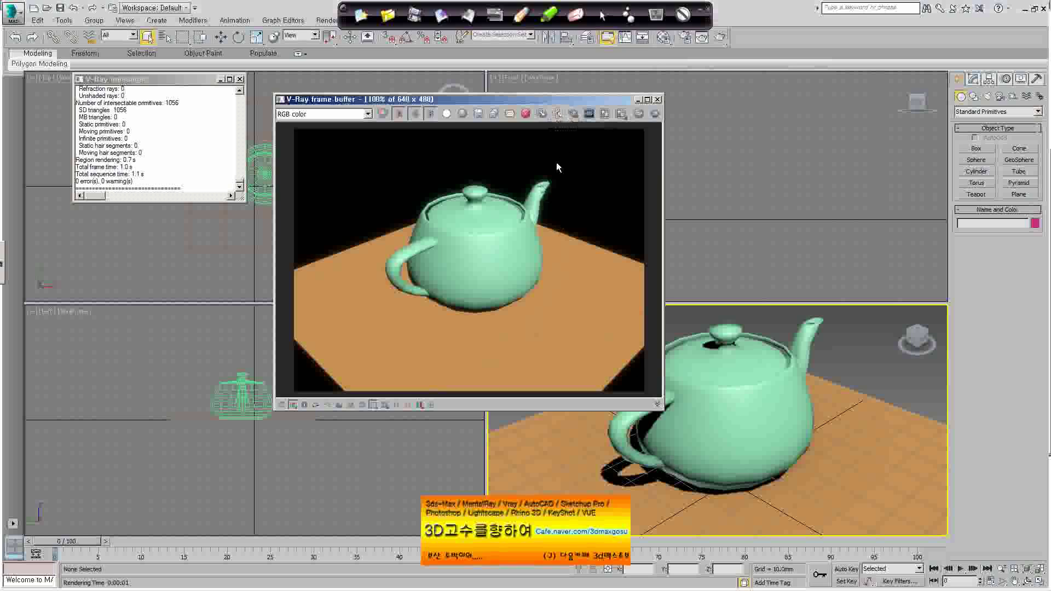
click(557, 114)
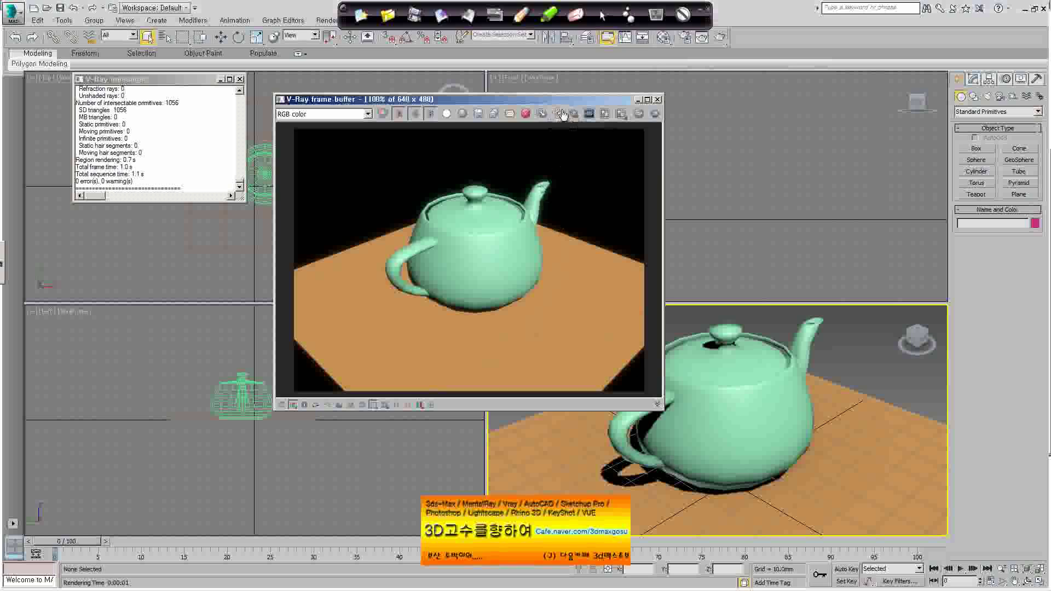
- Re-render the teapot production image seven more times, the last with Shift+Q
click(721, 37)
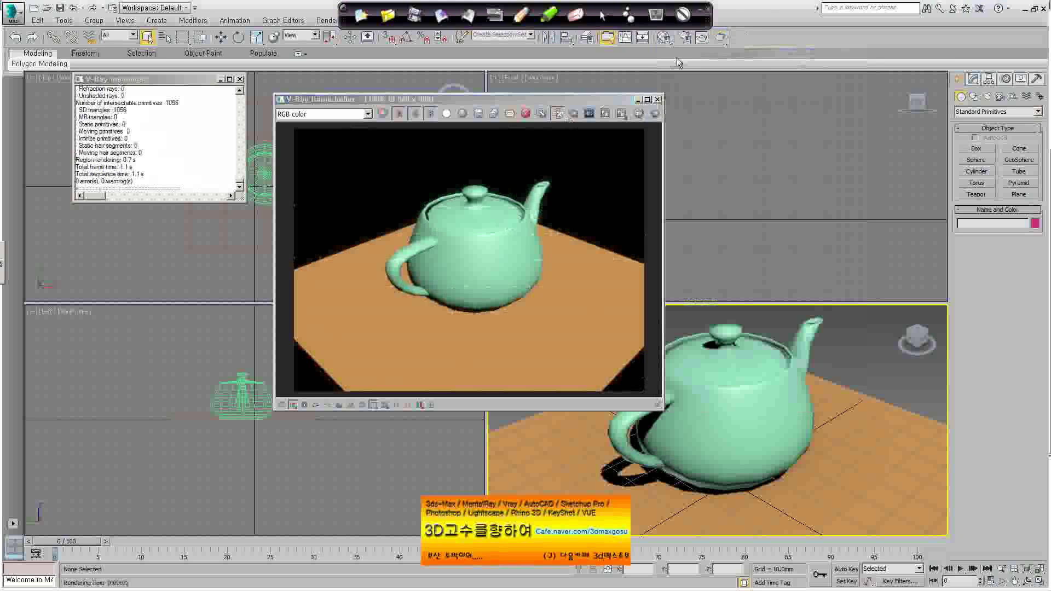
click(722, 37)
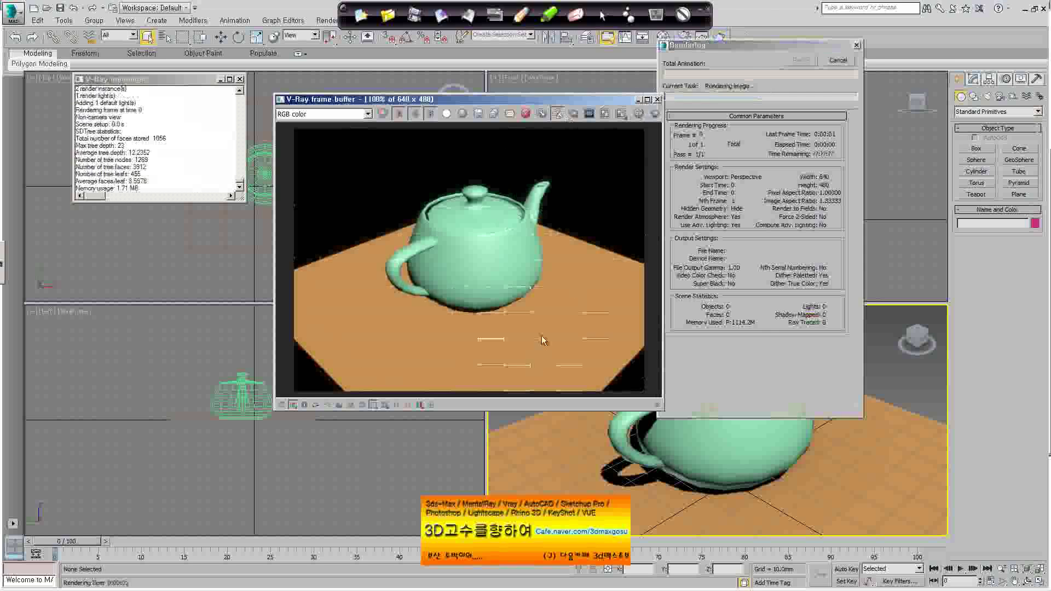
click(721, 38)
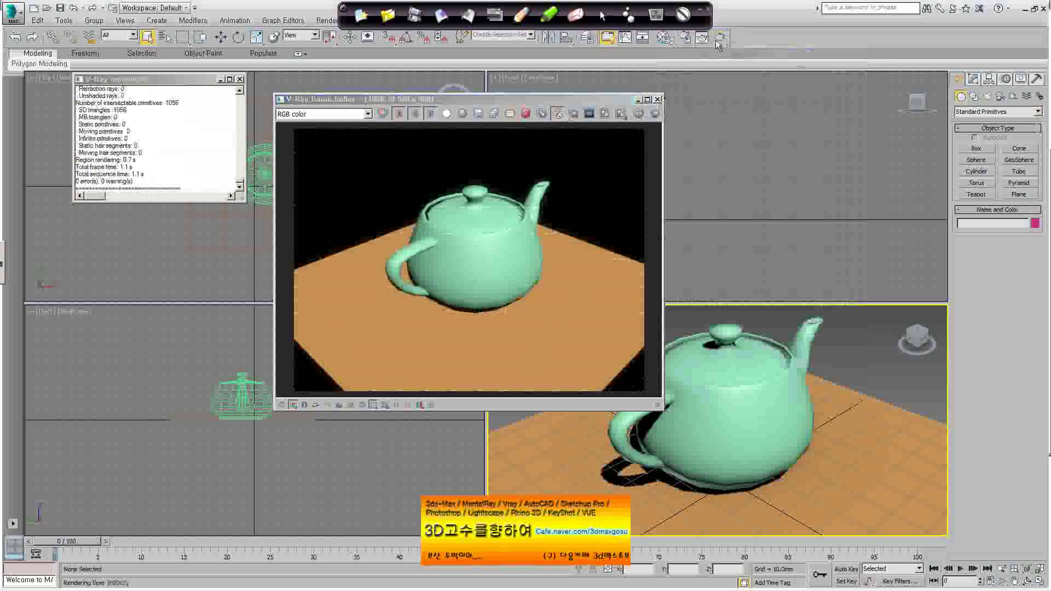
click(715, 38)
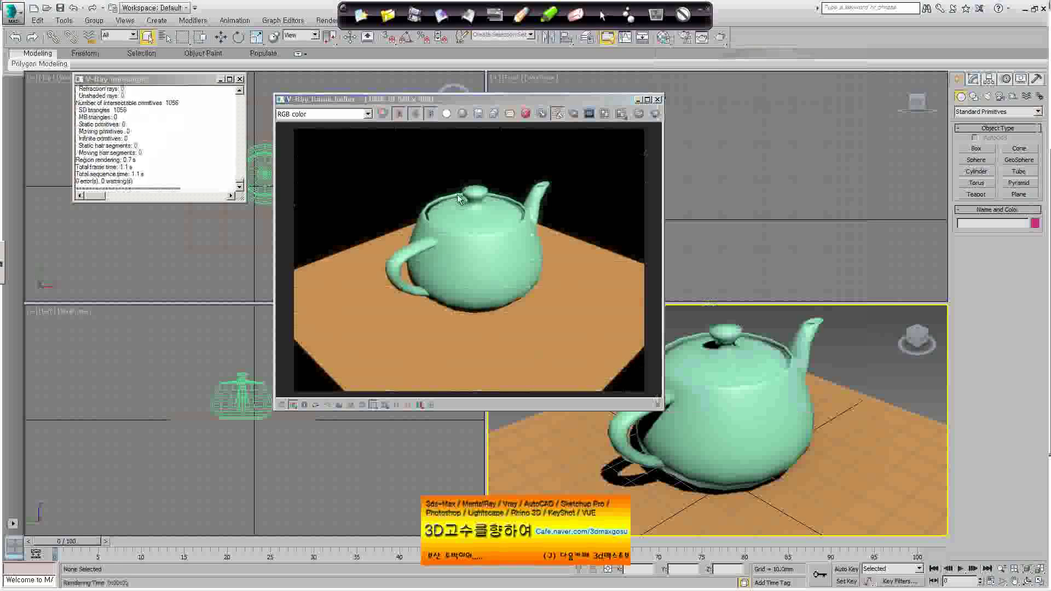
click(722, 40)
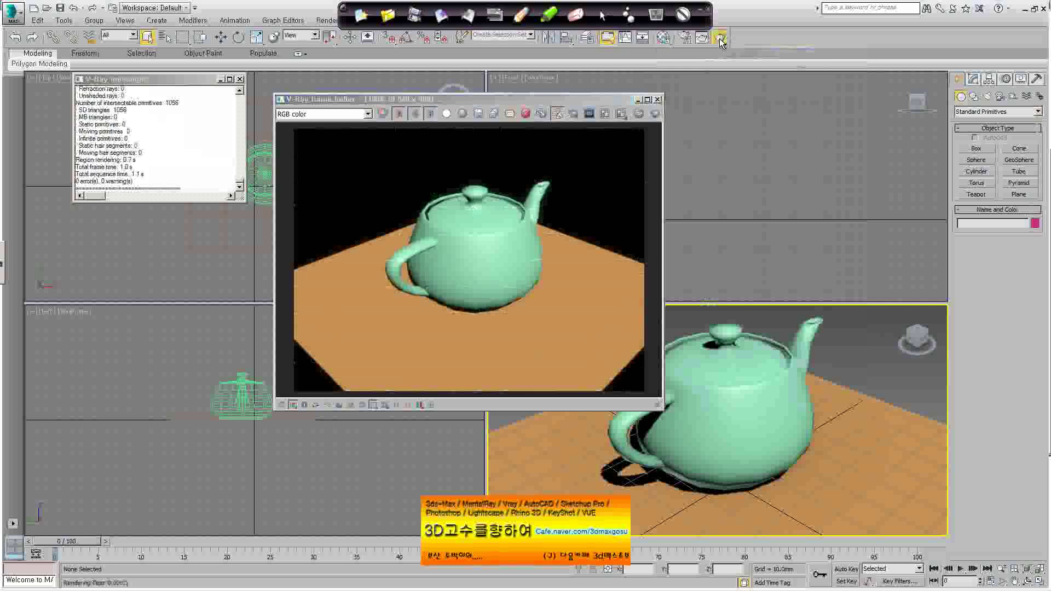
click(719, 38)
click(720, 38)
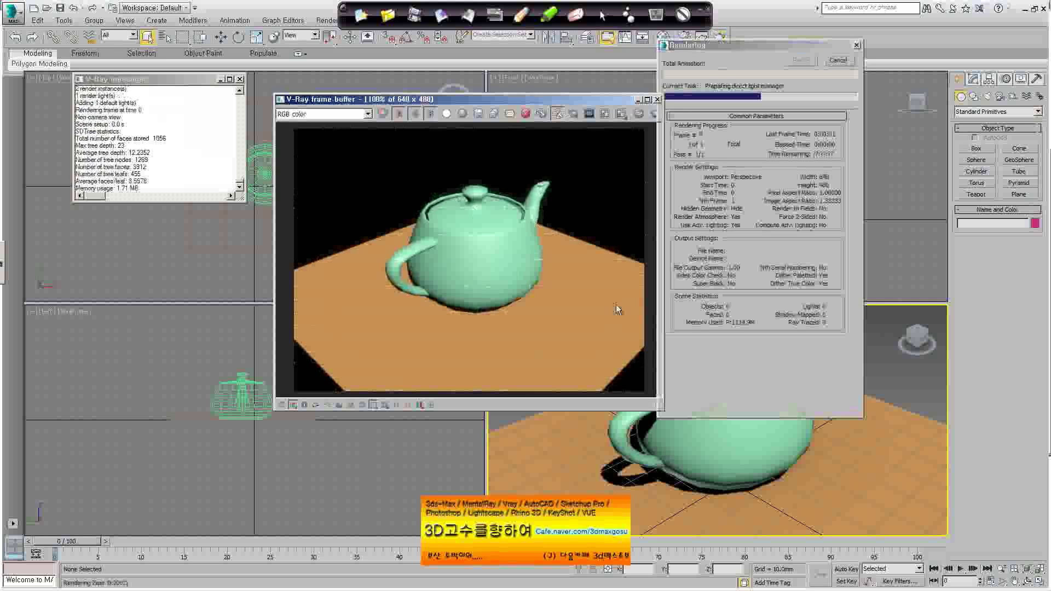
key(shift+q)
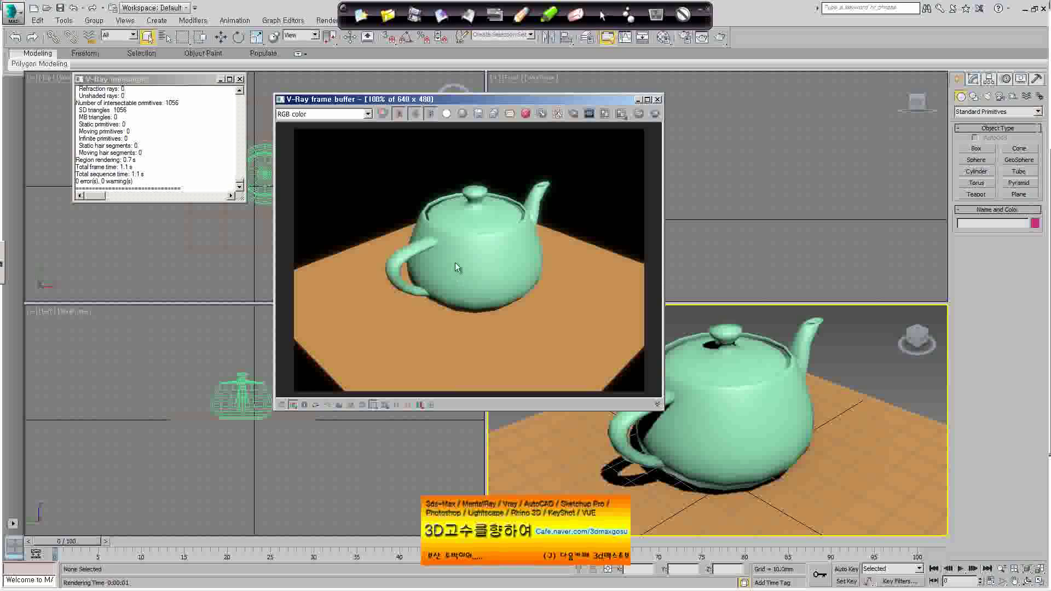
- Enable Region render, mark a rectangle around the teapot and render that region
click(573, 113)
drag(479, 251, 547, 317)
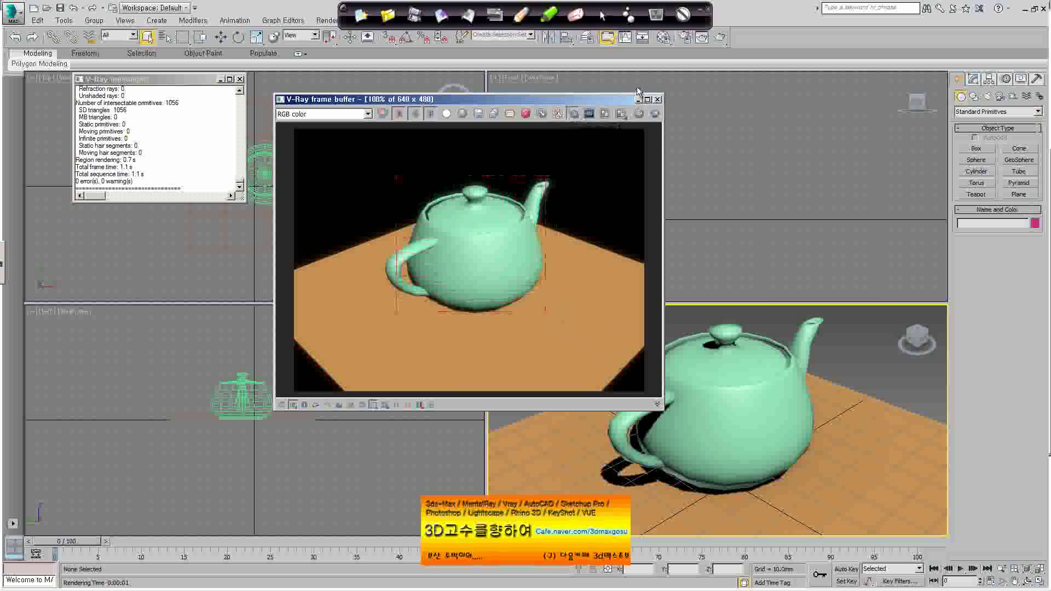
click(719, 38)
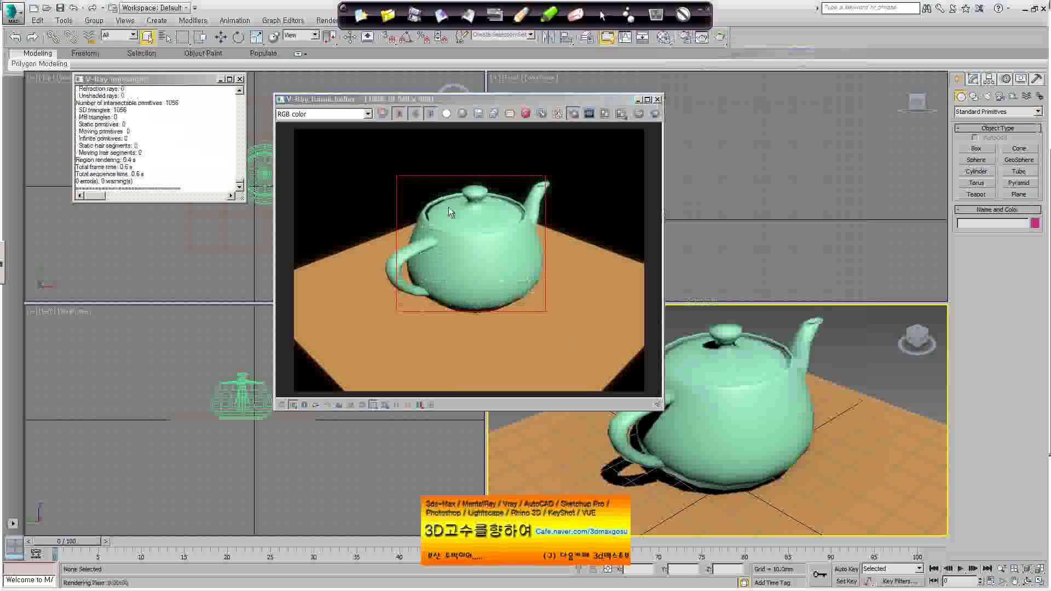
- Clear the frame buffer, re-render only the teapot region, then render the full frame
click(525, 114)
click(536, 329)
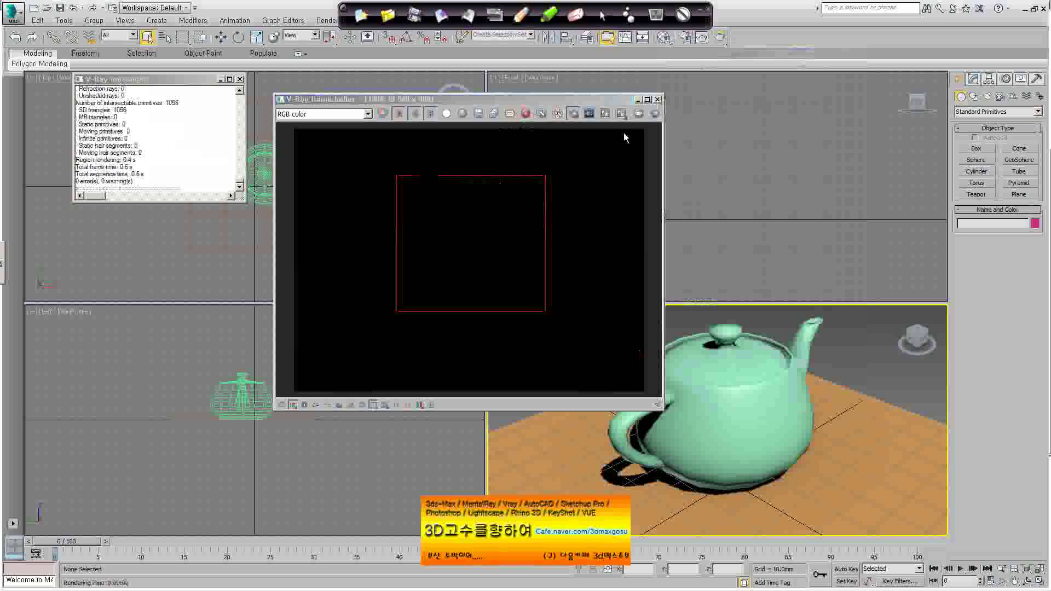
click(656, 113)
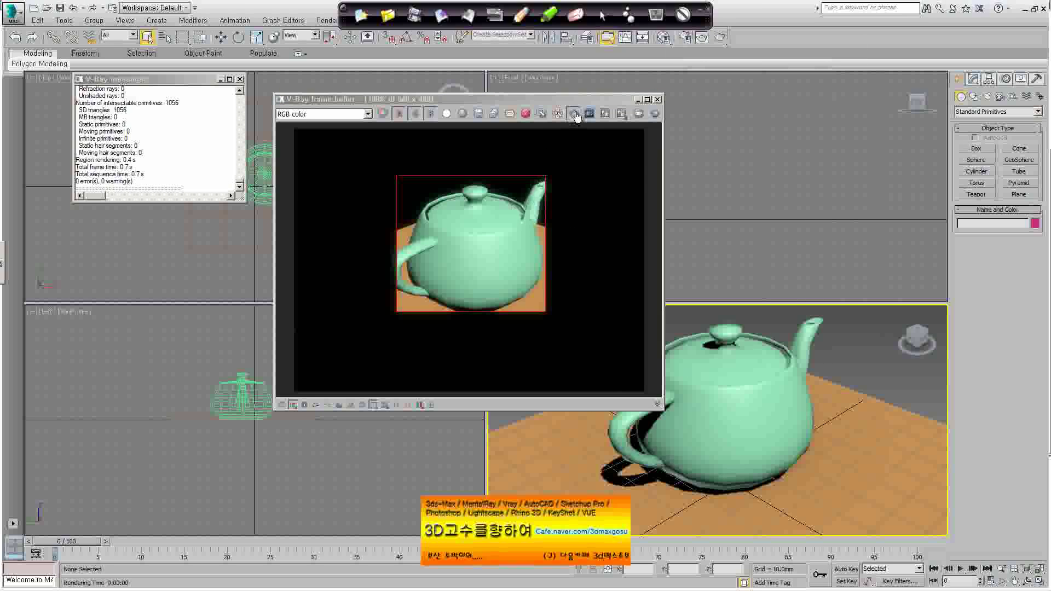
click(719, 36)
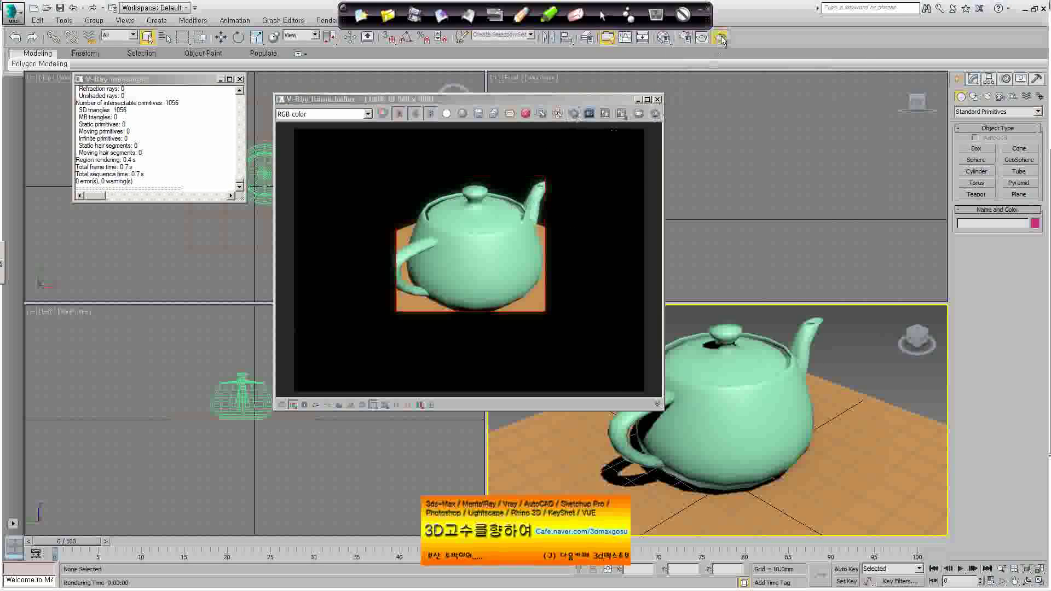